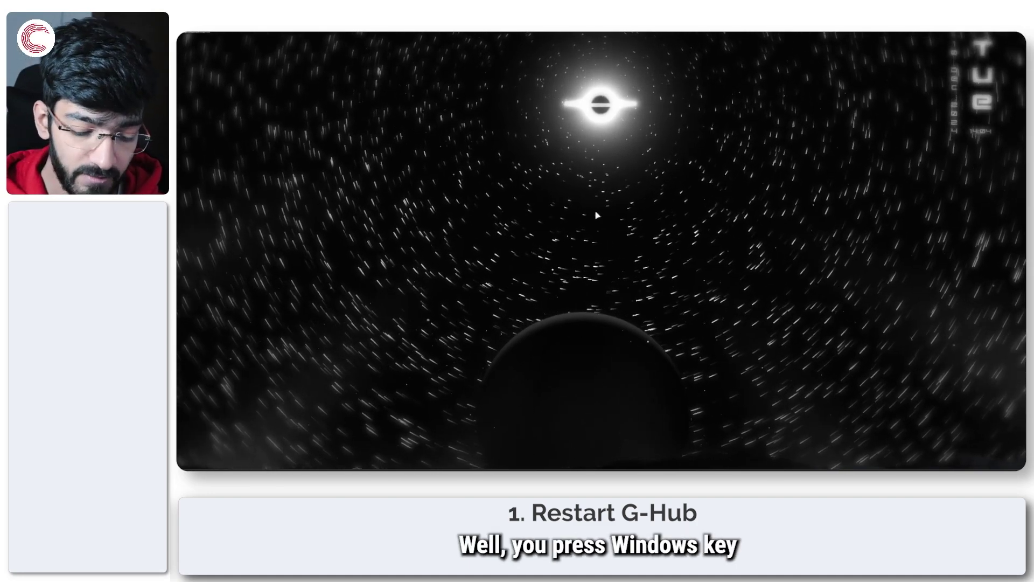
Step: Open Task Manager, filter the processes by 'g hub', and end the G HUB background process
{"action": "key", "text": "super+x"}
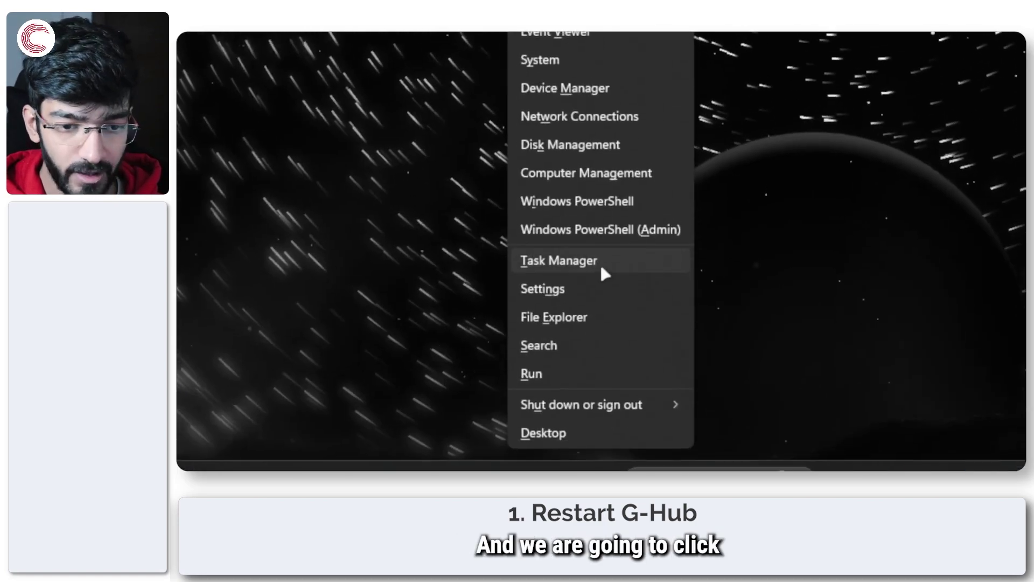
{"action": "left_click", "coordinate": [600, 265]}
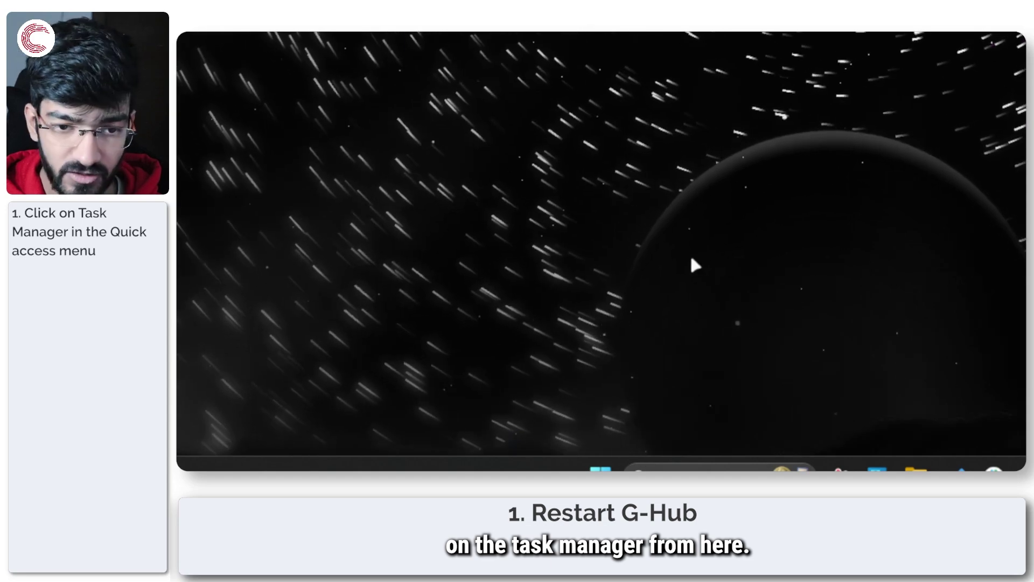
{"action": "left_click", "coordinate": [717, 97]}
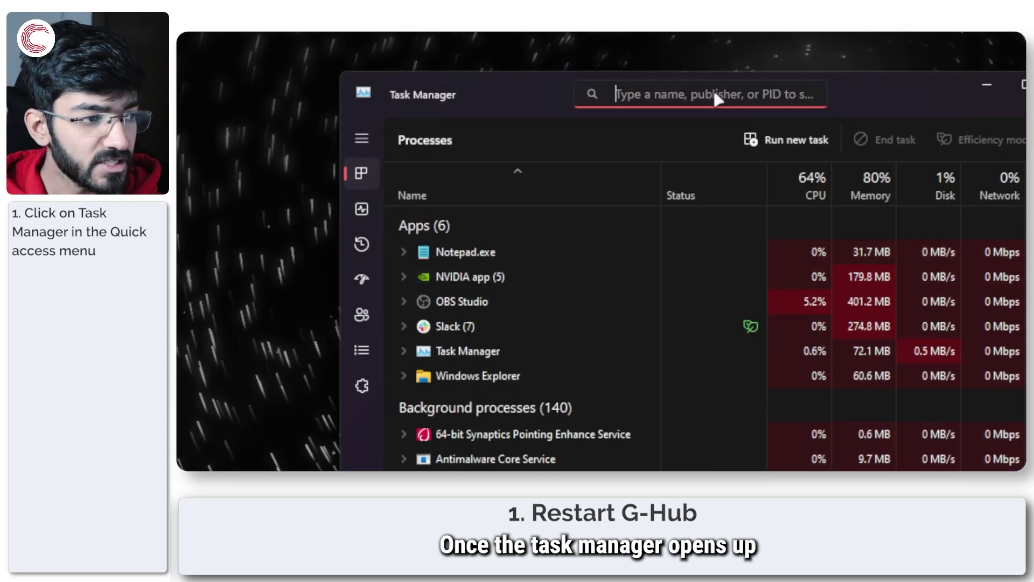
{"action": "type", "text": "g hub"}
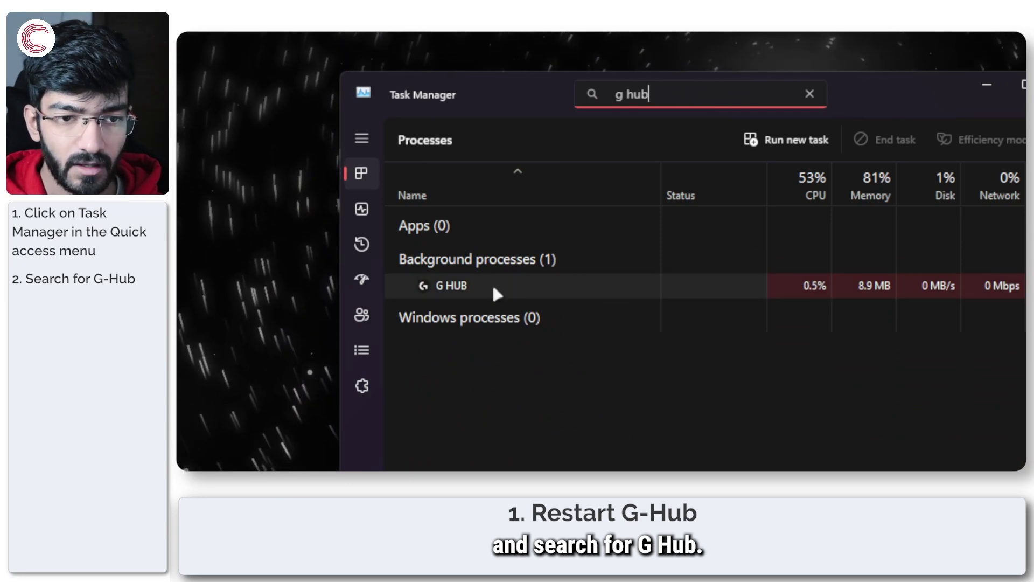
{"action": "left_click", "coordinate": [585, 290]}
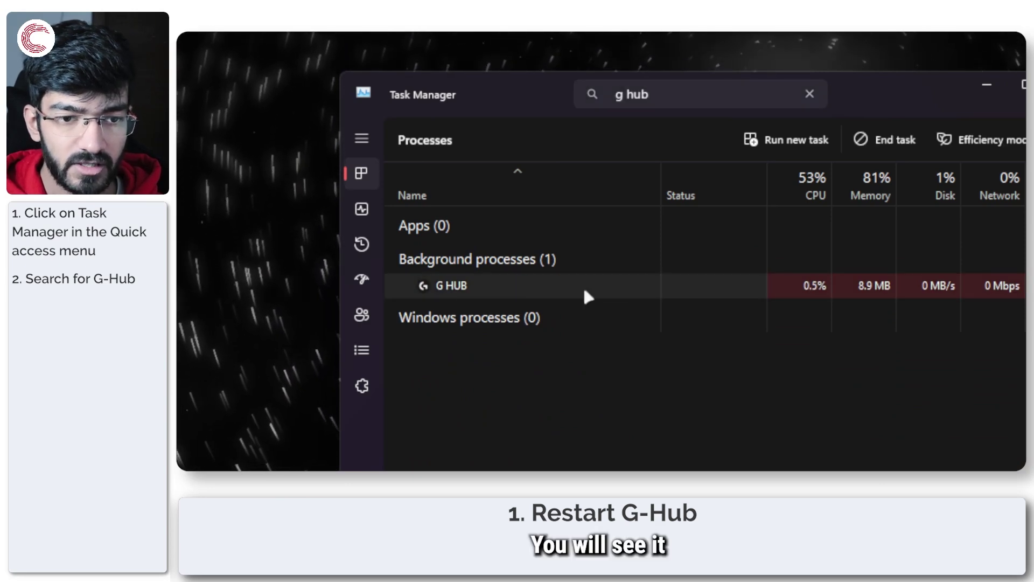
{"action": "right_click", "coordinate": [513, 292]}
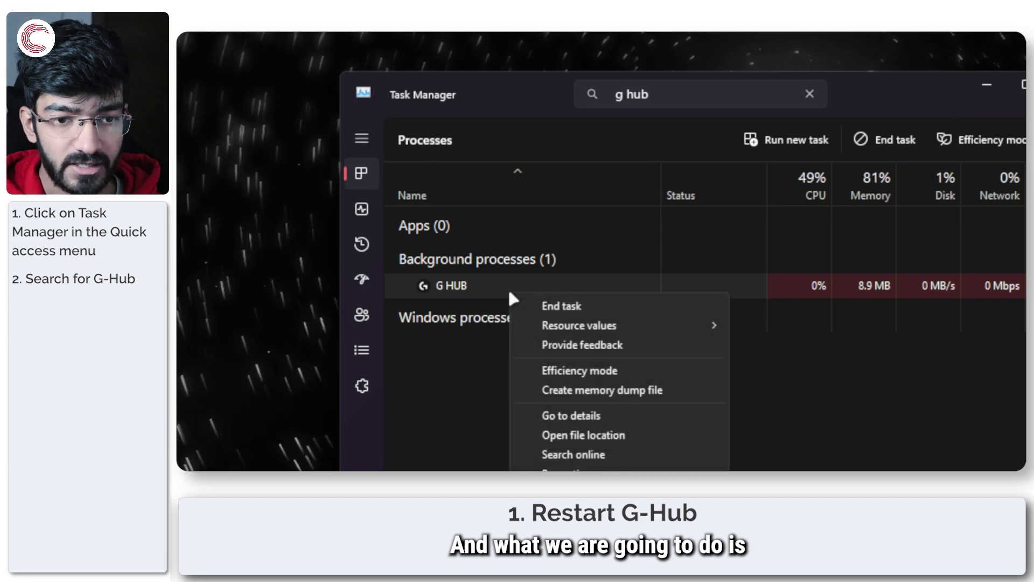
{"action": "left_click", "coordinate": [608, 315]}
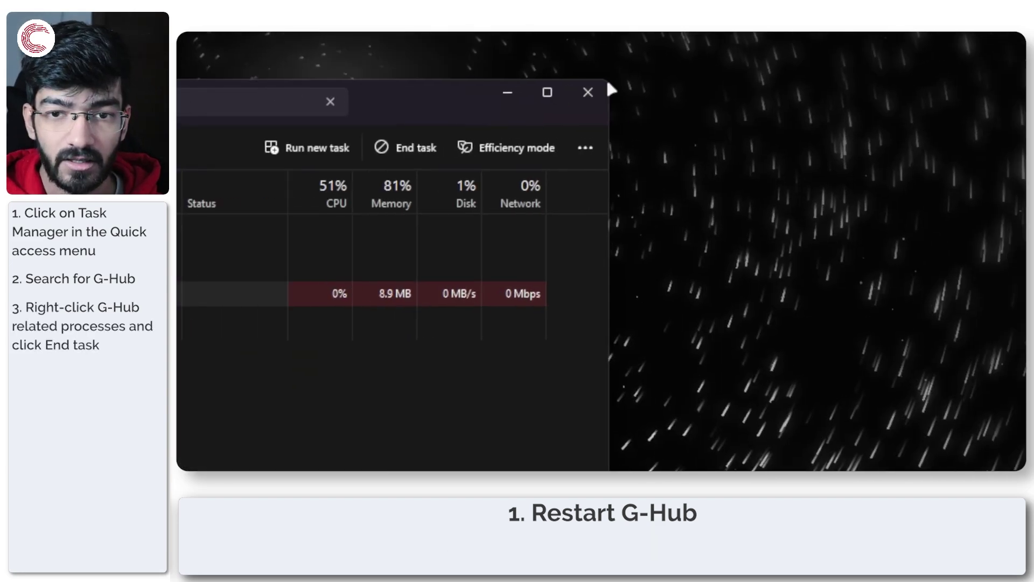
Step: Close Task Manager and quit G HUB from its hidden system-tray icon menu
{"action": "left_click", "coordinate": [583, 101]}
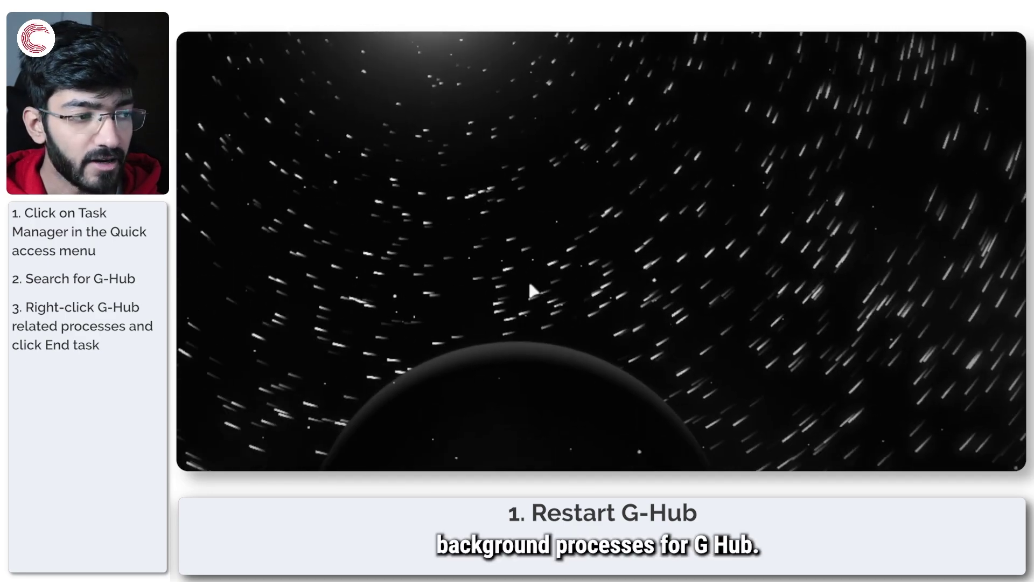
{"action": "left_click", "coordinate": [795, 465]}
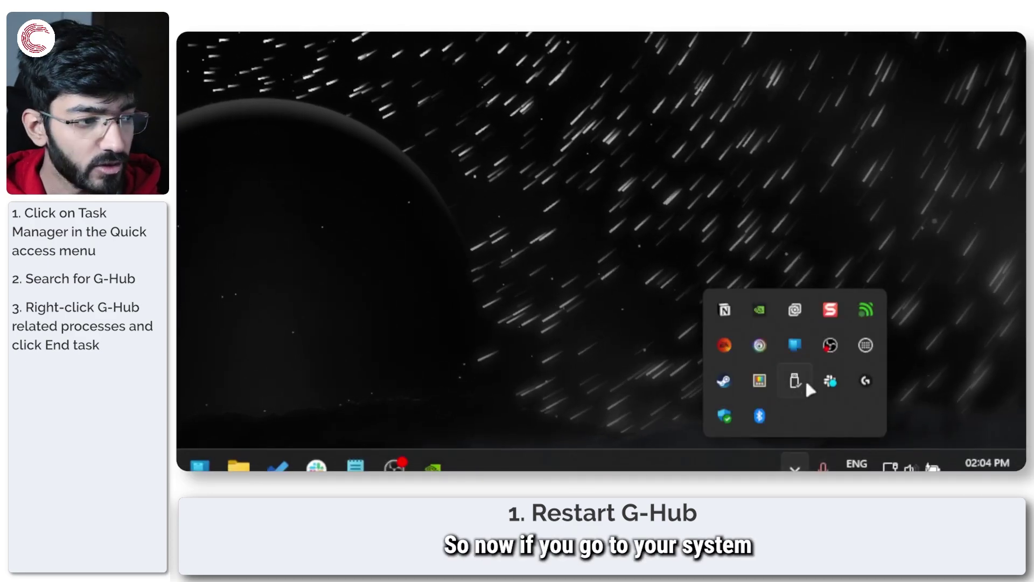
{"action": "right_click", "coordinate": [866, 381]}
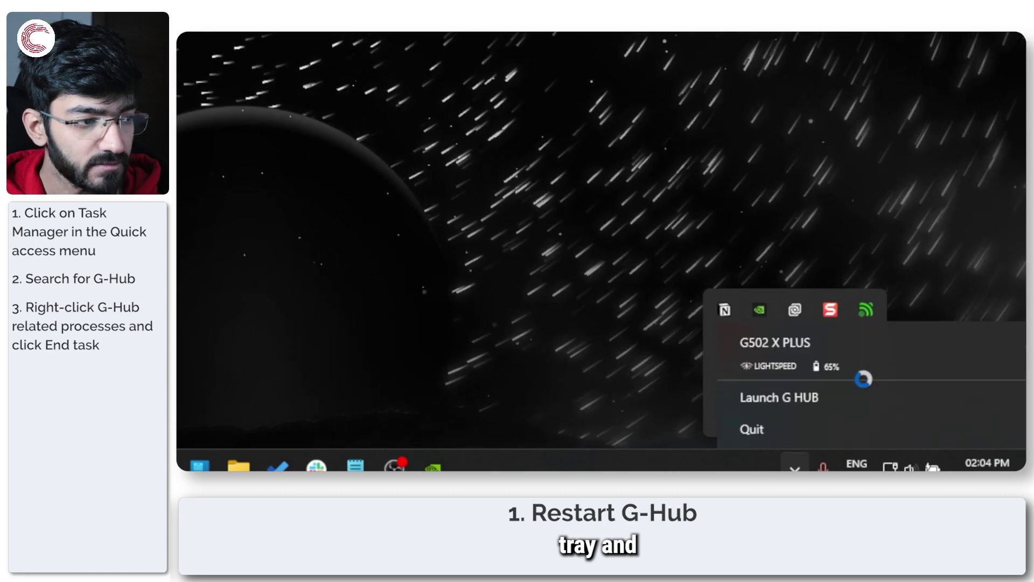
{"action": "left_click", "coordinate": [858, 432]}
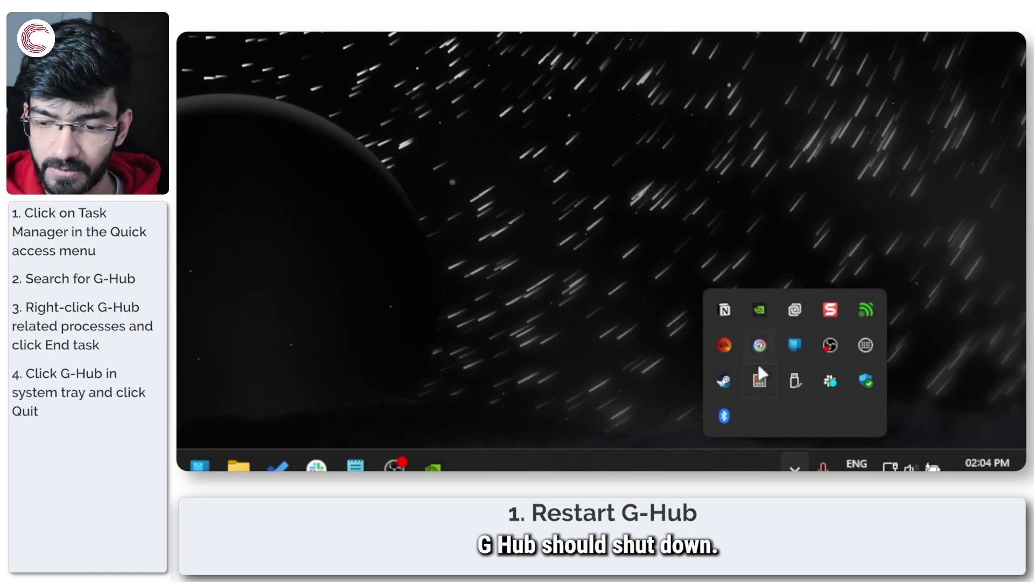
{"action": "left_click", "coordinate": [492, 270]}
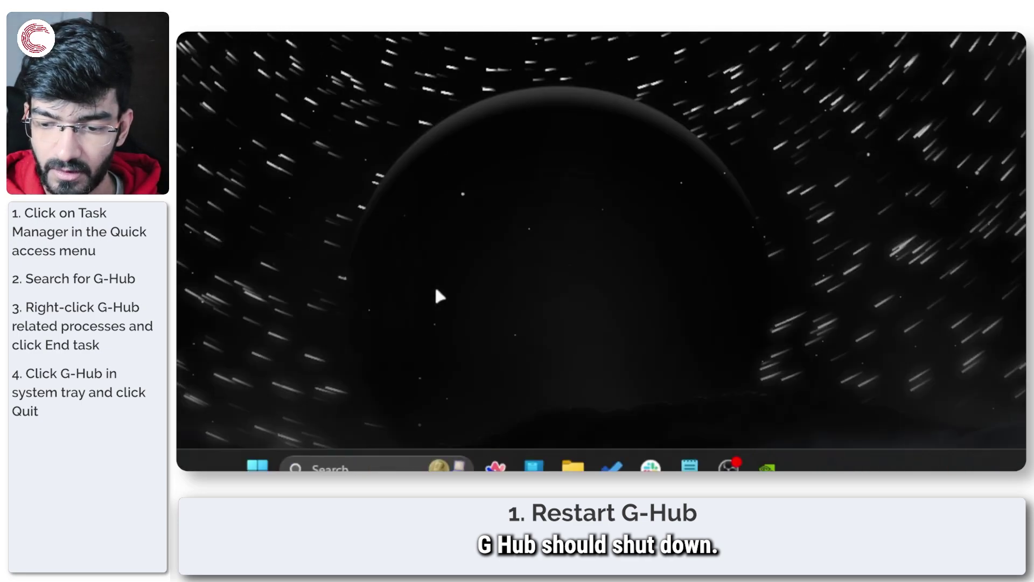
Step: Reopen Task Manager, search 'ghub', and end the LGHUB Updater process
{"action": "right_click", "coordinate": [604, 466]}
{"action": "left_click", "coordinate": [618, 245]}
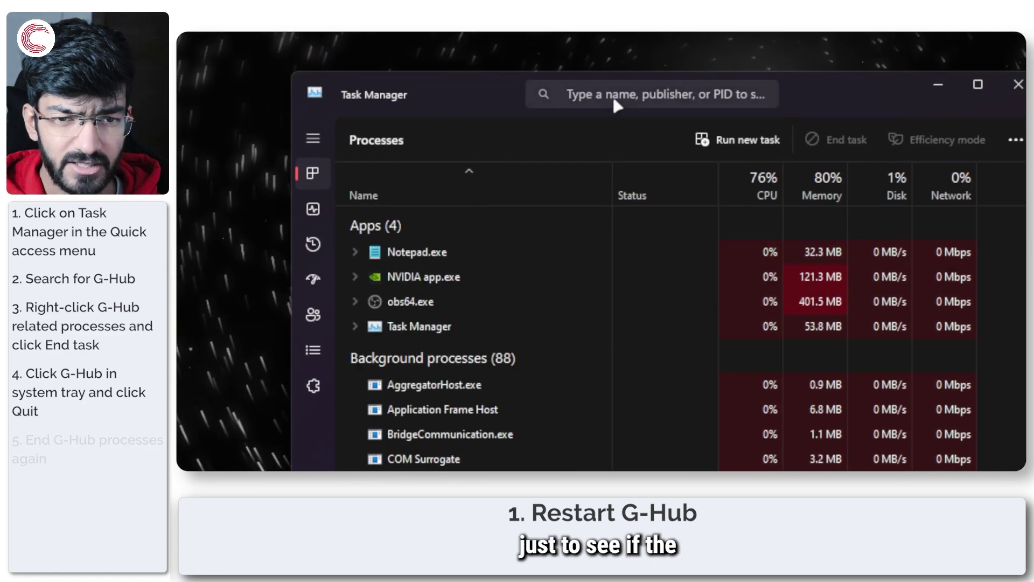
{"action": "left_click", "coordinate": [614, 100]}
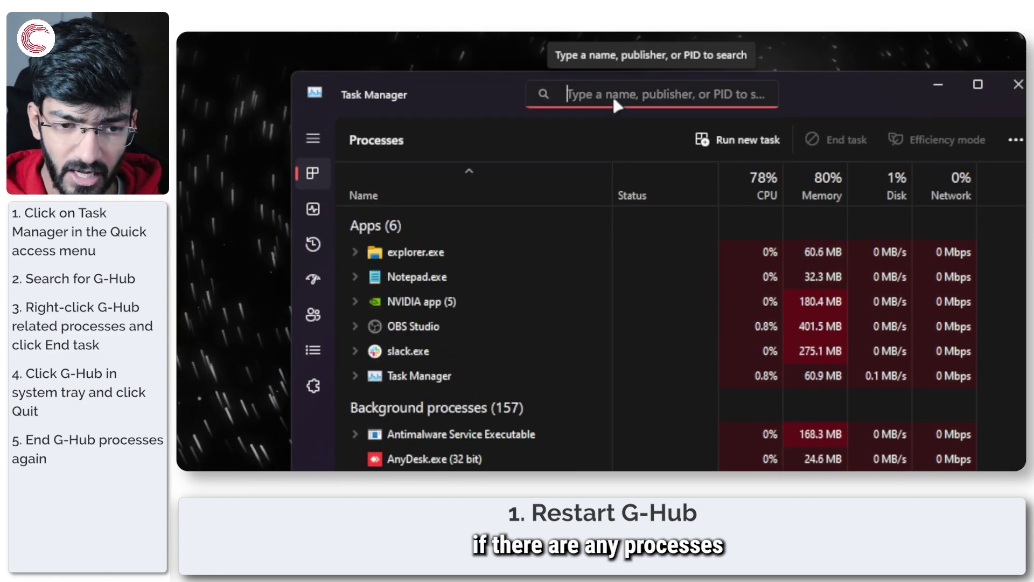
{"action": "type", "text": "ghub"}
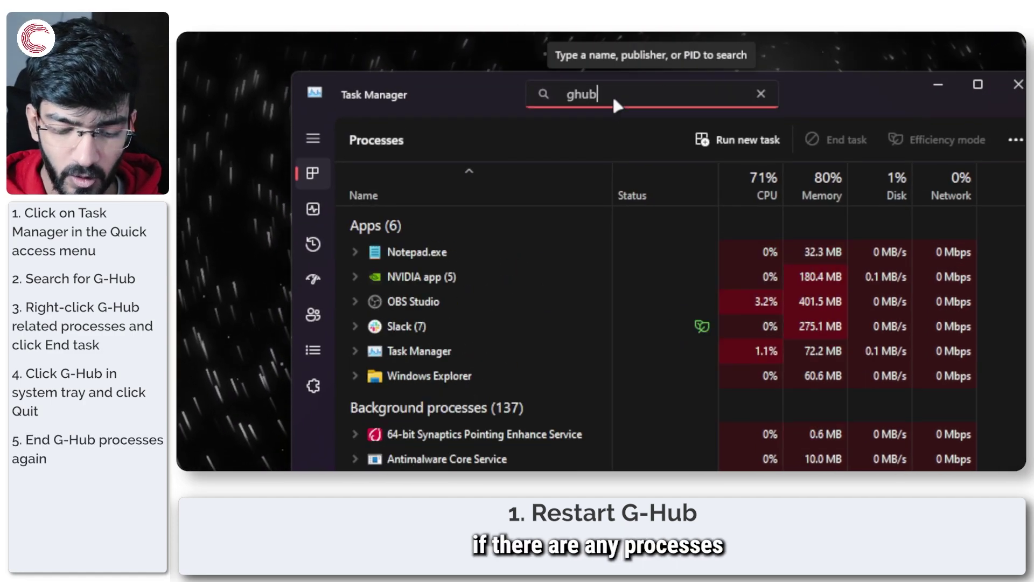
{"action": "left_click", "coordinate": [376, 287]}
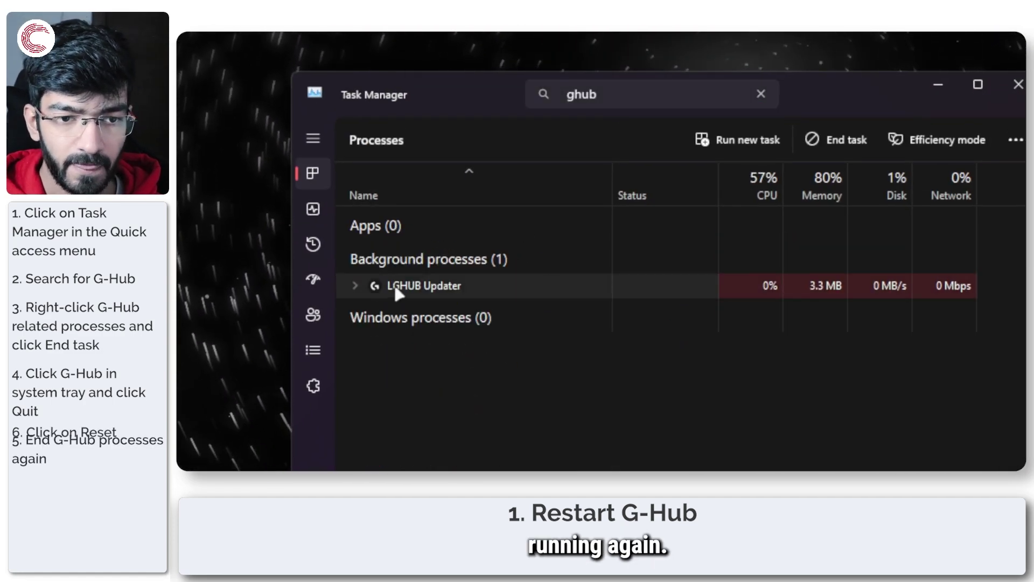
{"action": "right_click", "coordinate": [527, 291]}
{"action": "left_click", "coordinate": [569, 324]}
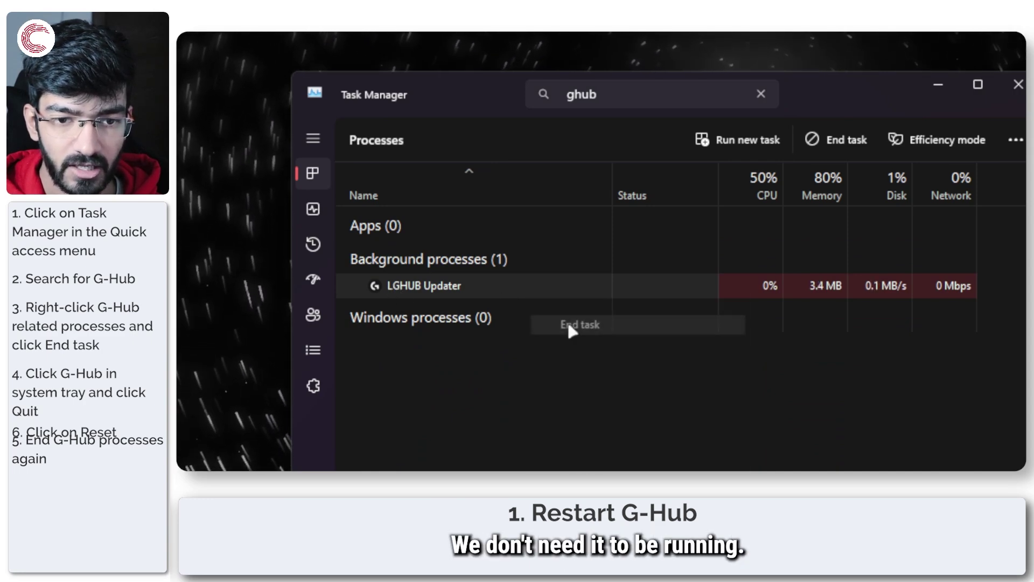
Step: Search 'g hub' to confirm no G HUB processes remain, then close Task Manager
{"action": "left_click", "coordinate": [637, 97]}
{"action": "key", "text": "ctrl+a"}
{"action": "type", "text": "g hub"}
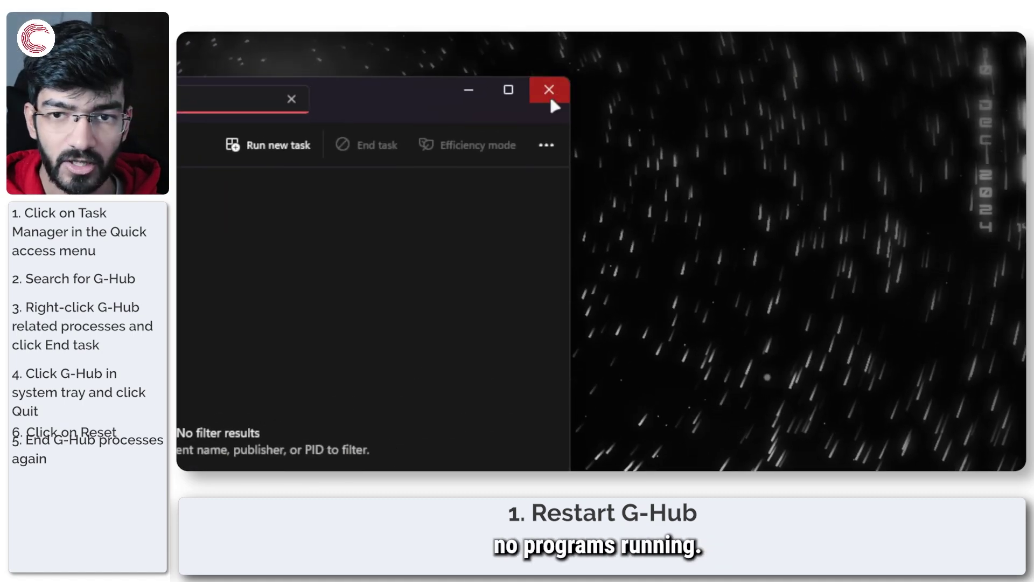
{"action": "left_click", "coordinate": [550, 95]}
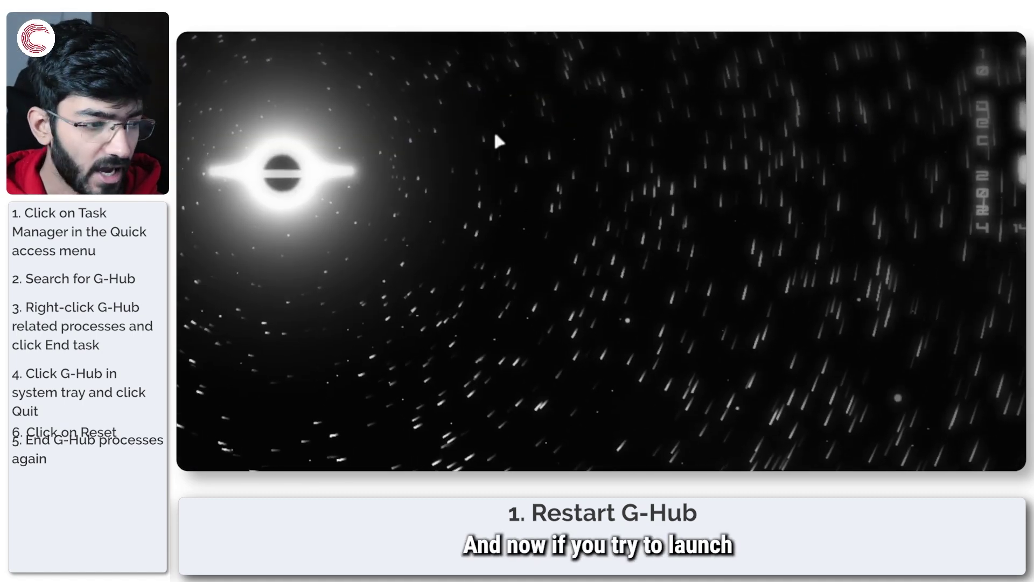
Step: Launch Logitech G HUB by searching 'g hub' in the app launcher
{"action": "key", "text": "alt+space"}
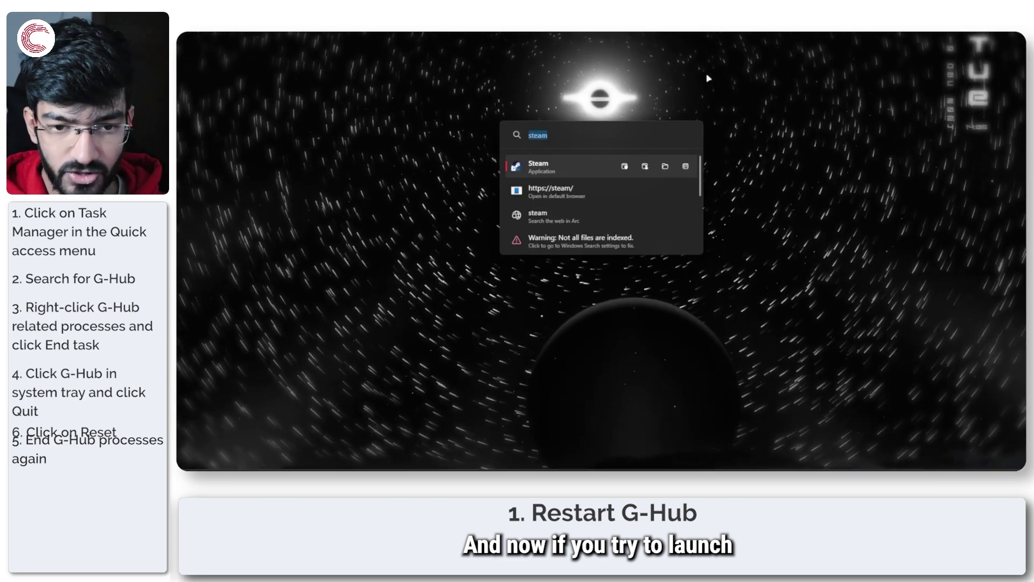
{"action": "type", "text": "g hub"}
{"action": "key", "text": "Return"}
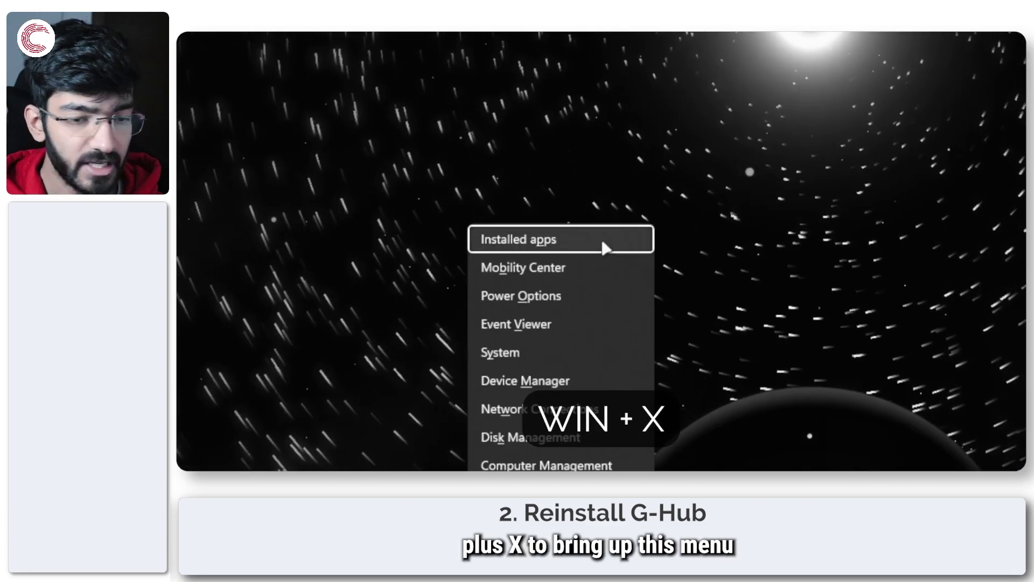
Step: In Installed apps, search 'g hub' and choose Modify for Logitech G HUB
{"action": "left_click", "coordinate": [603, 242]}
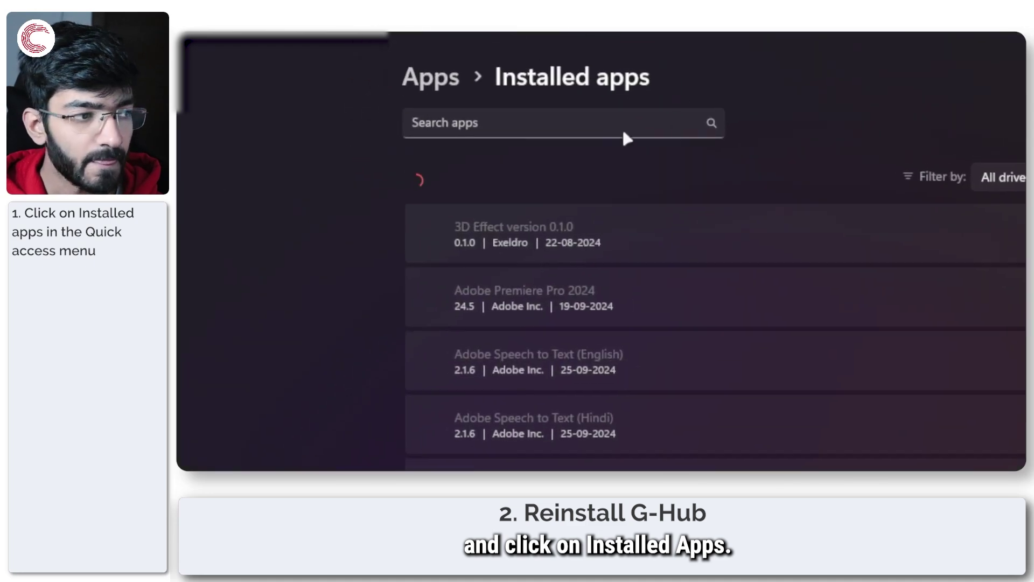
{"action": "left_click", "coordinate": [582, 128]}
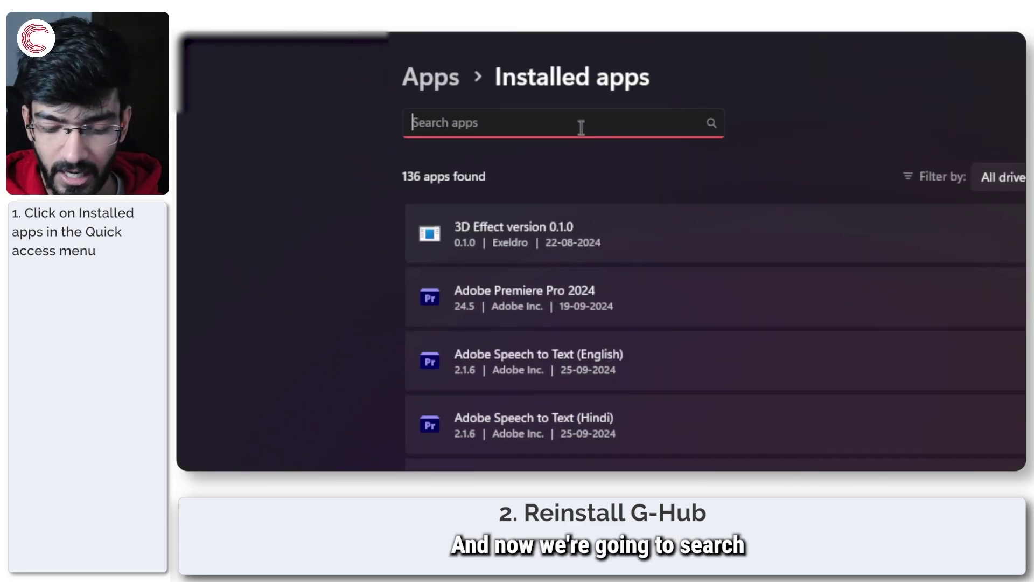
{"action": "type", "text": "g hub"}
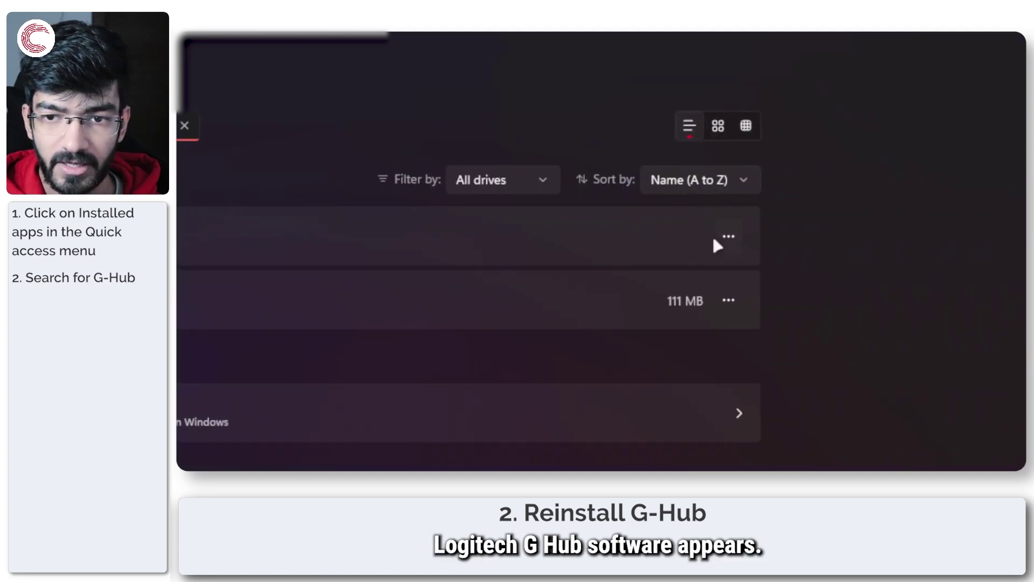
{"action": "left_click", "coordinate": [727, 237]}
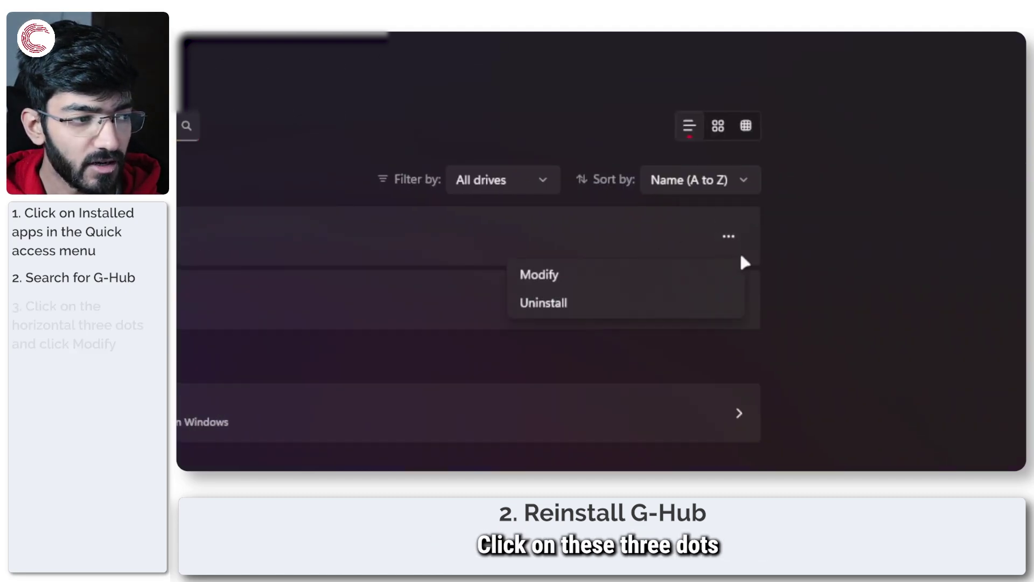
{"action": "left_click", "coordinate": [616, 279]}
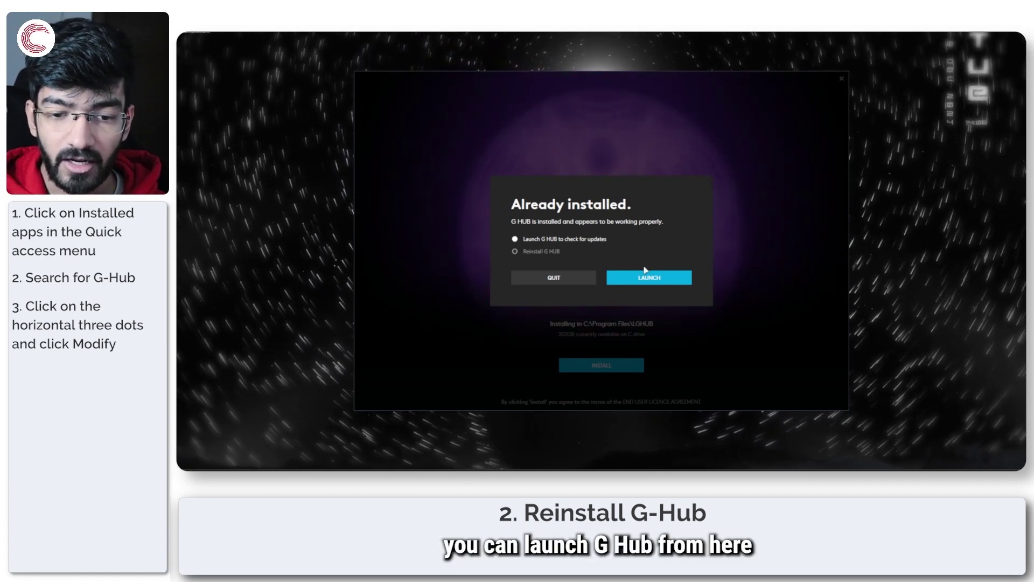
Step: Select the Reinstall G HUB option in the Already installed dialog
{"action": "left_click", "coordinate": [515, 252]}
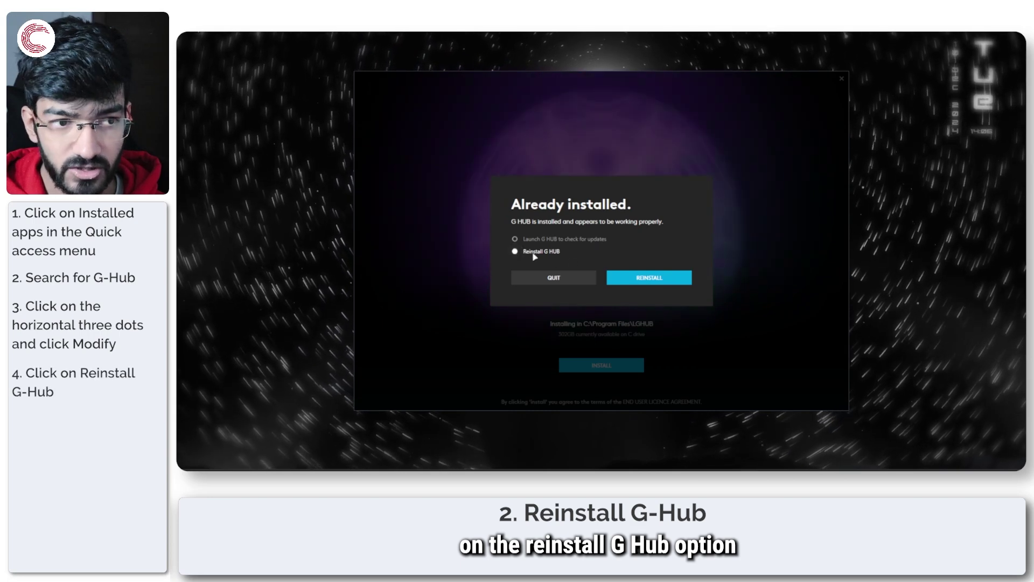